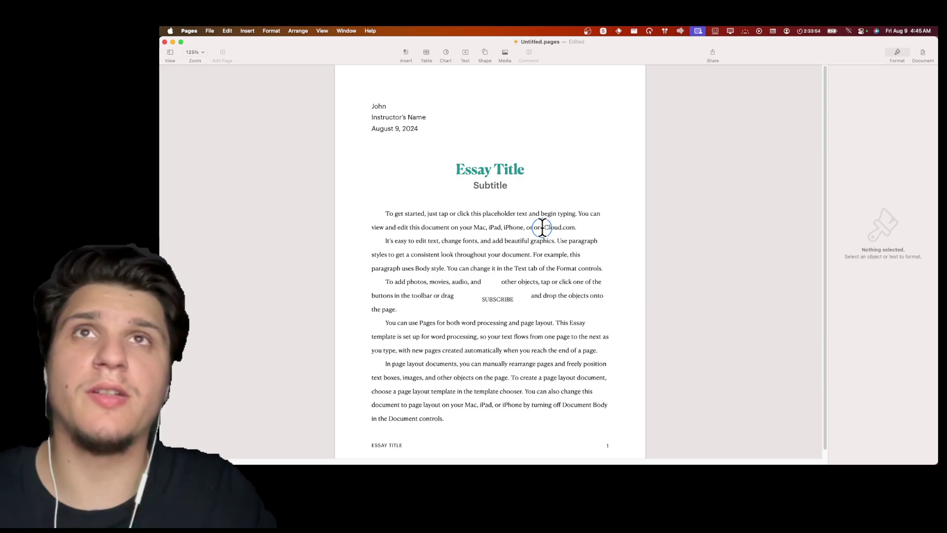
Insert the subscribe PNG from Downloads and drag it above the name lines.
{"action": "left_click", "coordinate": [504, 54]}
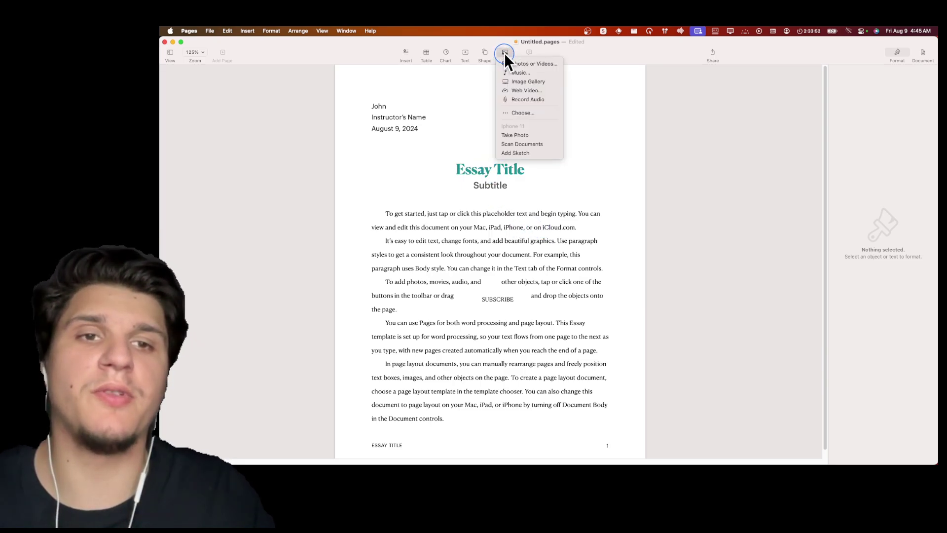
{"action": "left_click", "coordinate": [506, 112]}
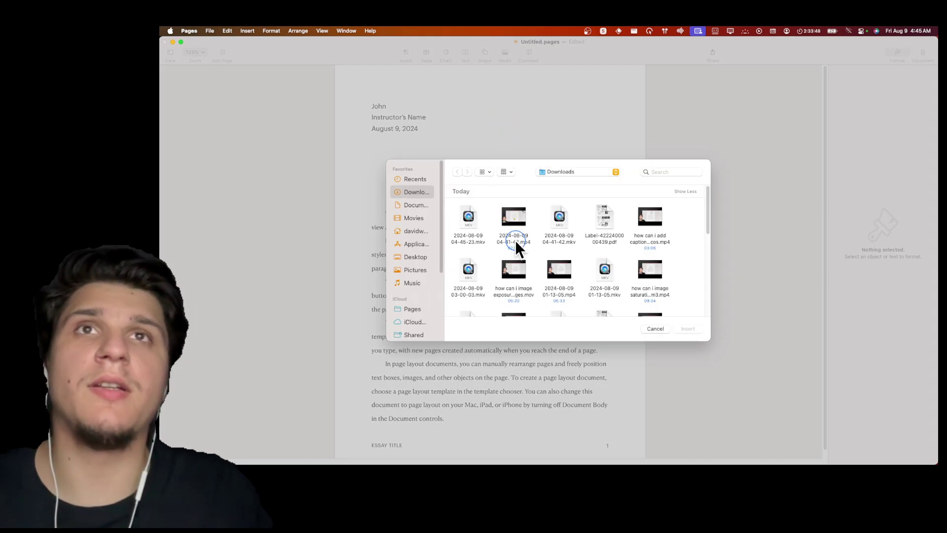
{"action": "scroll", "coordinate": [515, 245], "scroll_direction": "down", "scroll_amount": 10}
{"action": "left_click", "coordinate": [566, 285]}
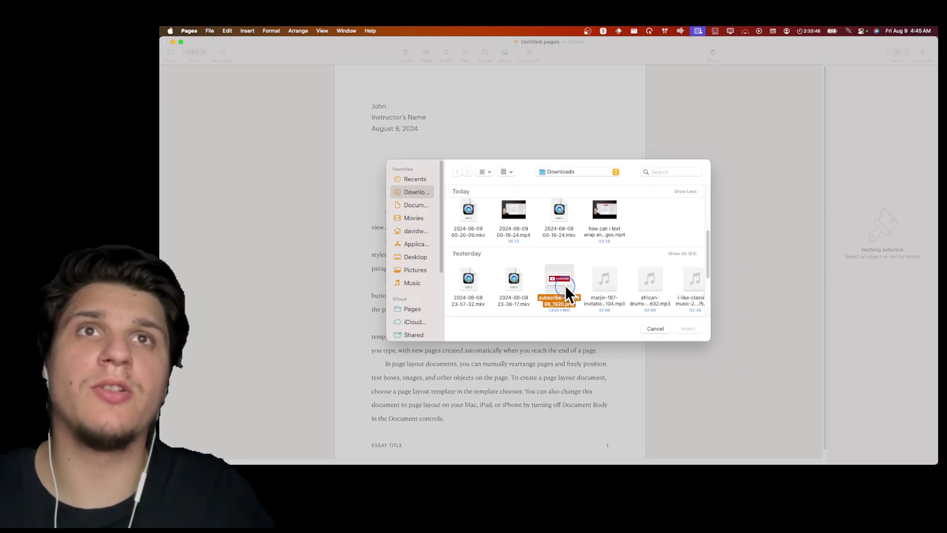
{"action": "left_click", "coordinate": [695, 328]}
{"action": "left_click_drag", "start_coordinate": [509, 236], "coordinate": [509, 81]}
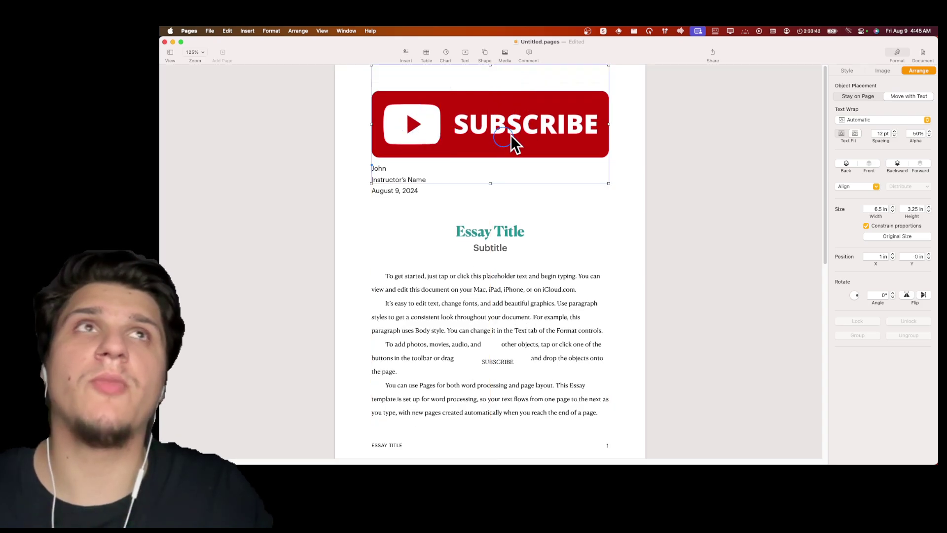
Select the Subscribe image and show its Style settings in the Format sidebar.
{"action": "left_click", "coordinate": [537, 152]}
{"action": "left_click", "coordinate": [538, 127]}
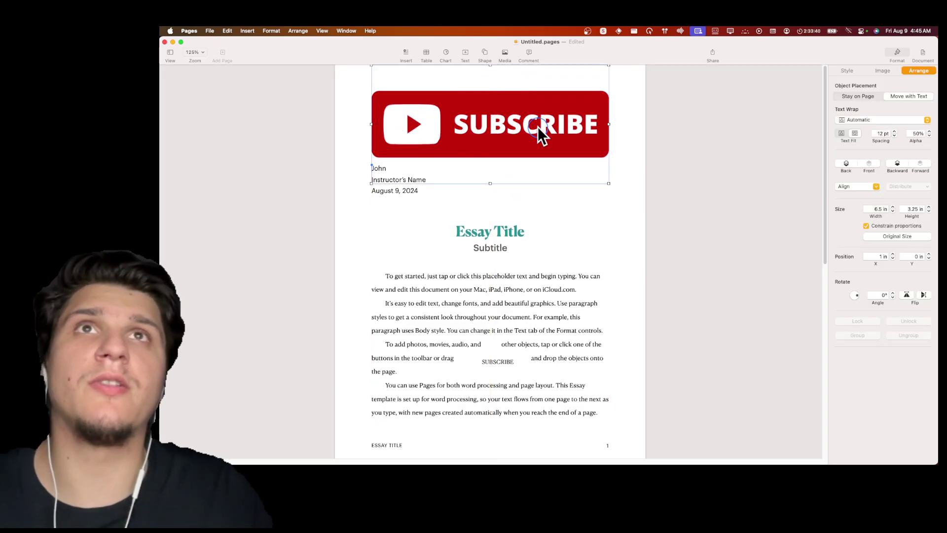
{"action": "left_click", "coordinate": [882, 72]}
{"action": "left_click", "coordinate": [847, 69]}
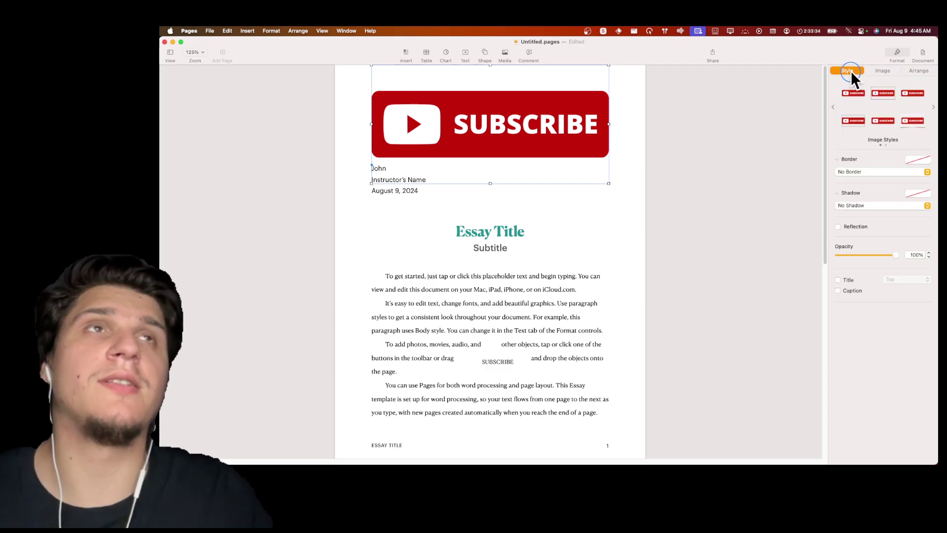
{"action": "left_click", "coordinate": [561, 200]}
{"action": "left_click", "coordinate": [550, 136]}
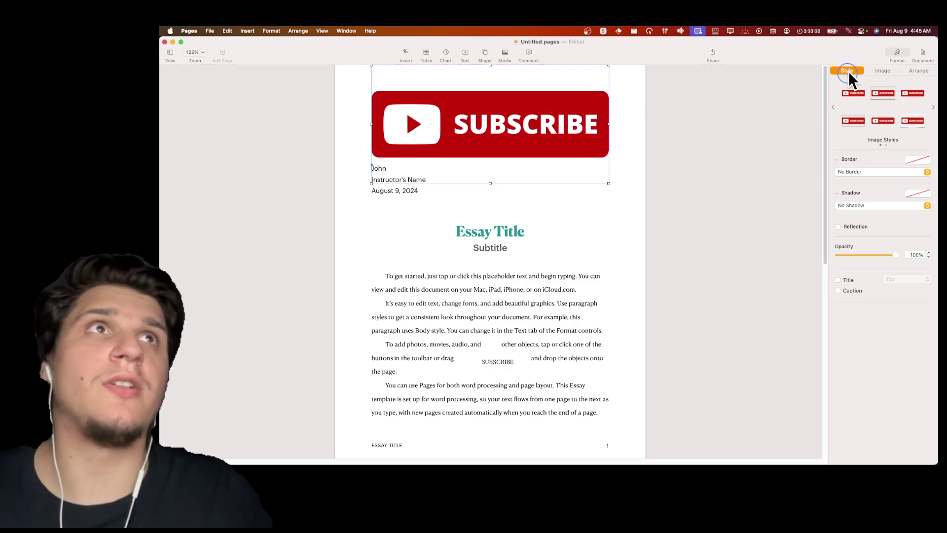
Turn on the image title, place it at the bottom, and delete the placeholder text.
{"action": "left_click", "coordinate": [838, 279]}
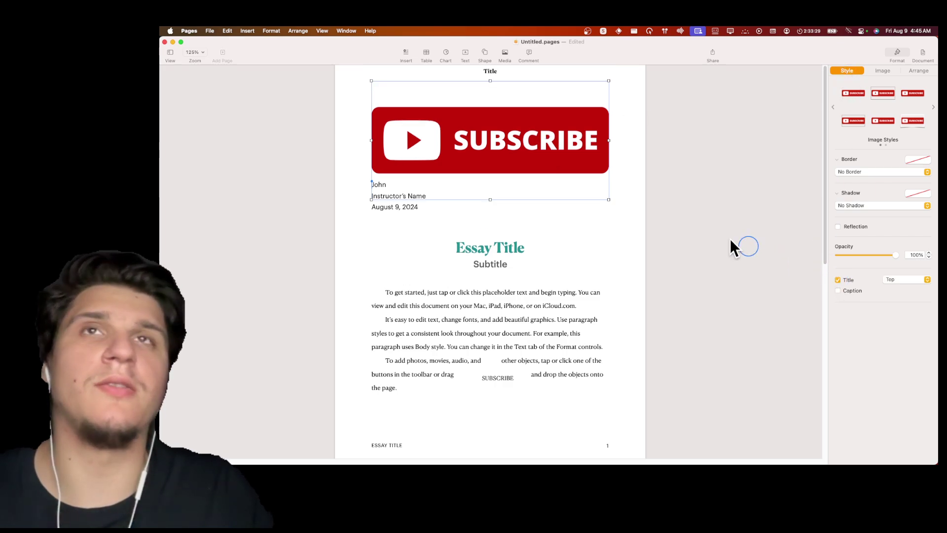
{"action": "left_click", "coordinate": [894, 289]}
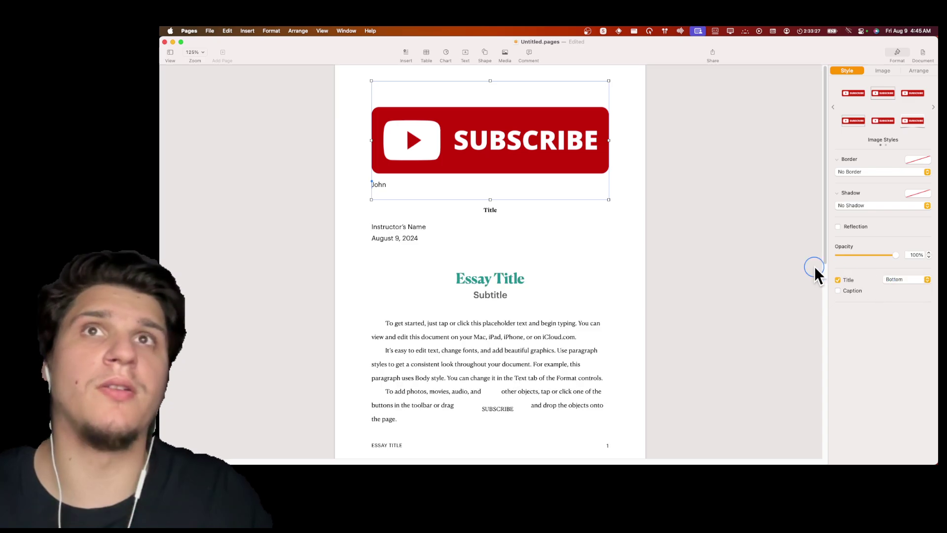
{"action": "left_click", "coordinate": [486, 209]}
{"action": "key", "text": "BackSpace"}
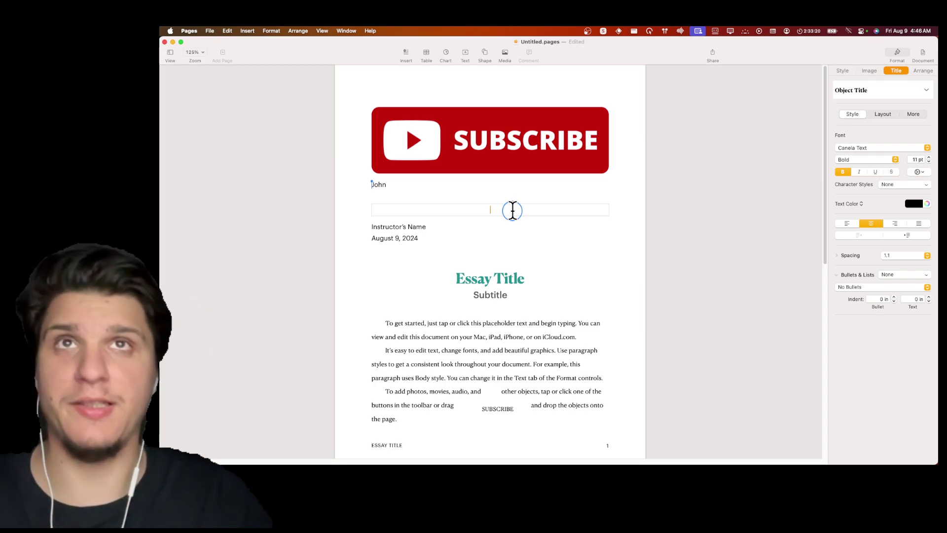
{"action": "type", "text": "sube"}
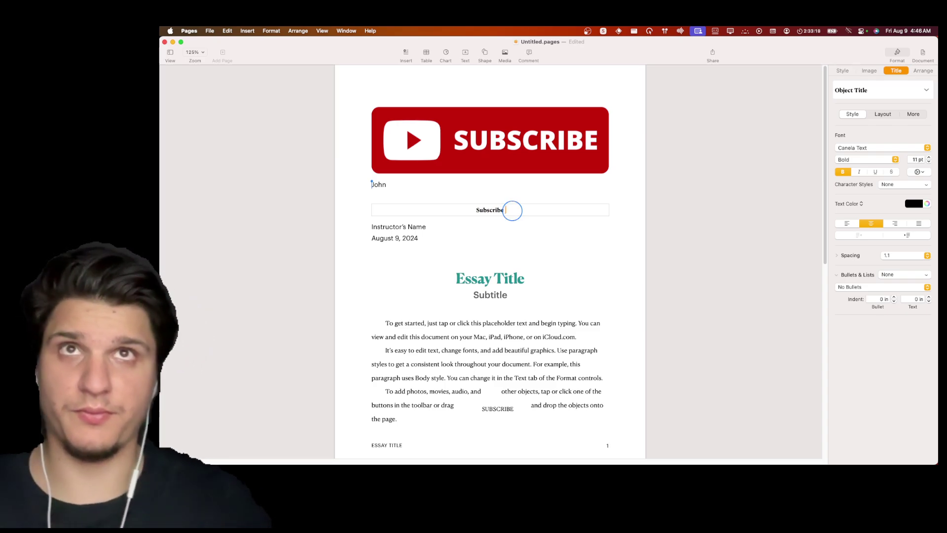
Select the word Subscribe in the image caption.
{"action": "left_click", "coordinate": [853, 148]}
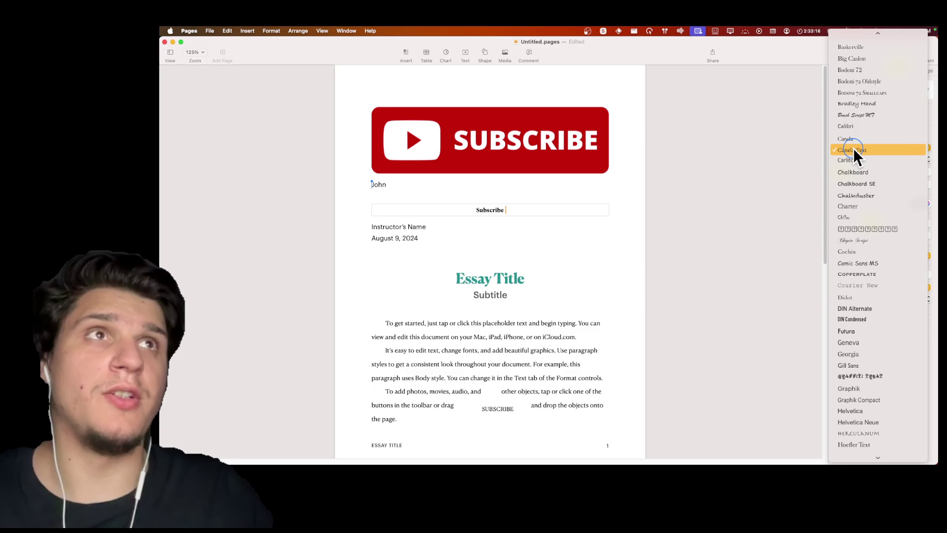
{"action": "left_click", "coordinate": [857, 194]}
{"action": "left_click", "coordinate": [489, 209]}
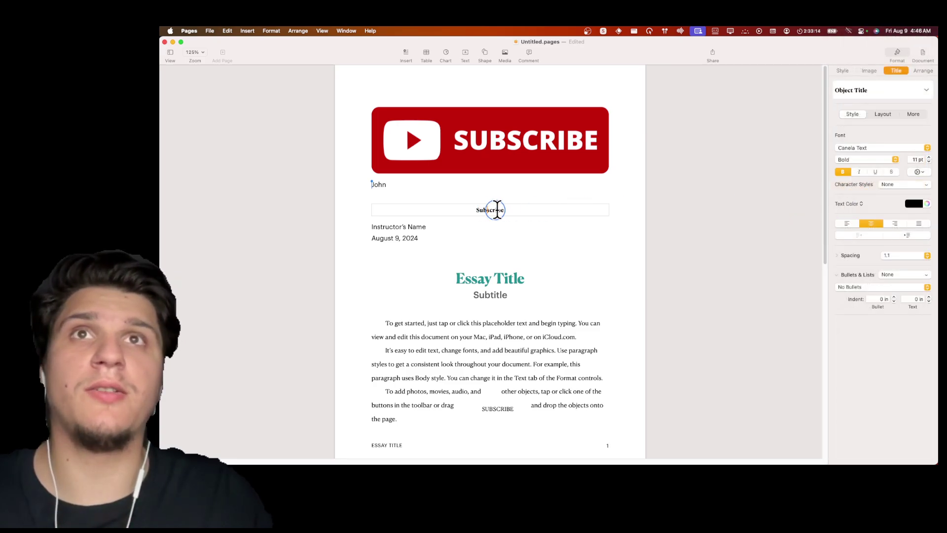
{"action": "double_click", "coordinate": [496, 209]}
Set the Subscribe caption to Chalkduster at about 33 pt.
{"action": "left_click", "coordinate": [923, 145]}
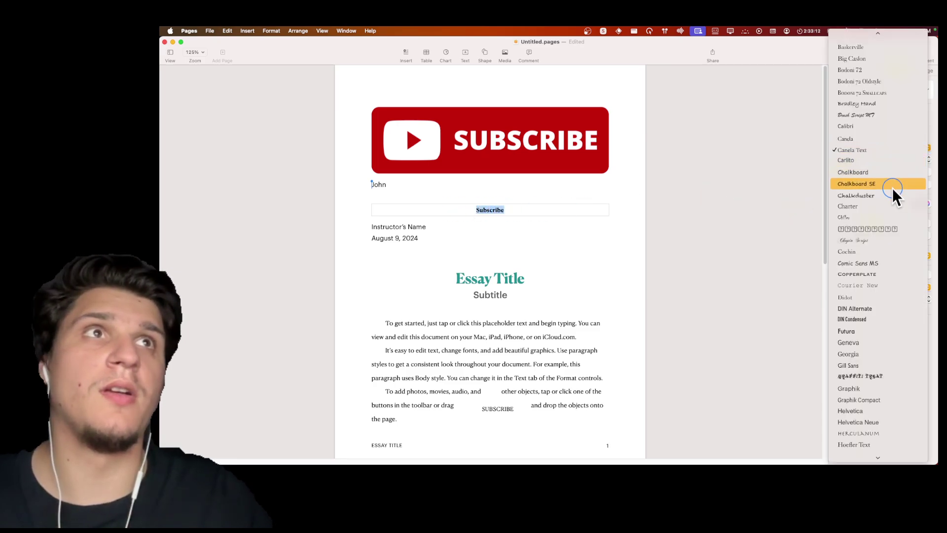
{"action": "left_click", "coordinate": [892, 187]}
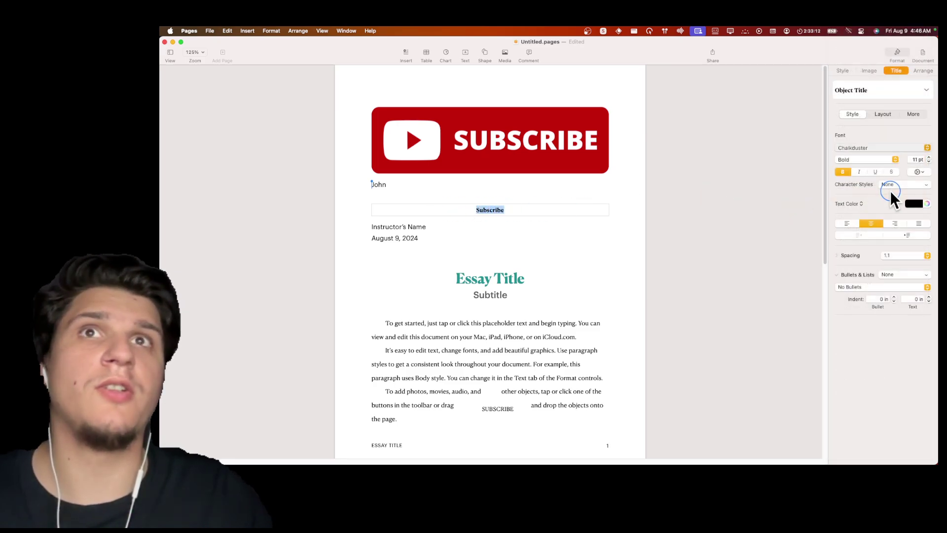
{"action": "left_click", "coordinate": [929, 157]}
{"action": "left_click", "coordinate": [928, 157]}
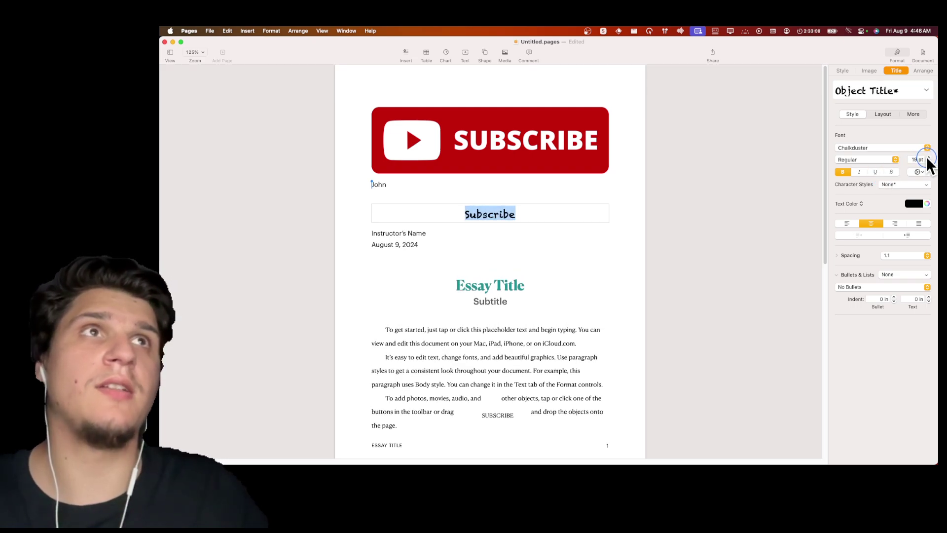
{"action": "left_click", "coordinate": [928, 157]}
{"action": "left_click", "coordinate": [928, 158]}
{"action": "left_click", "coordinate": [838, 230]}
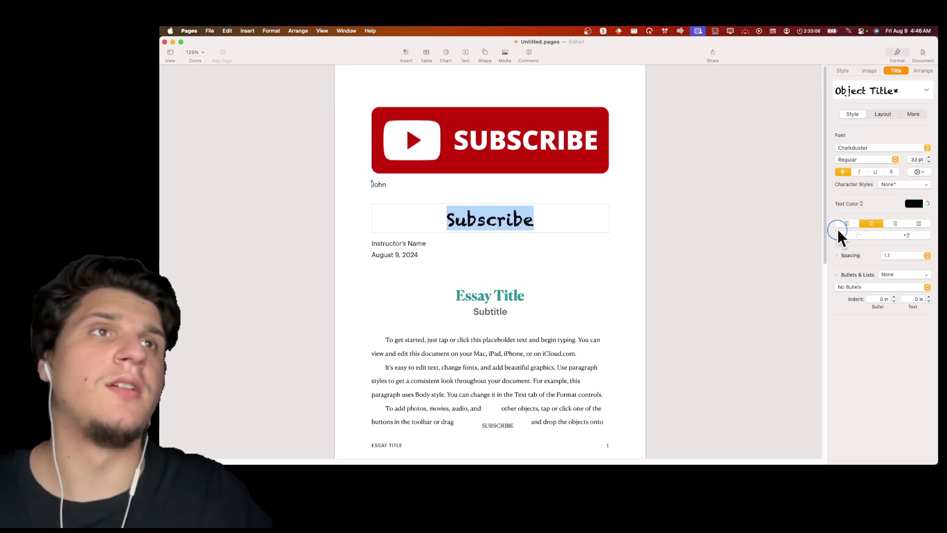
{"action": "left_click", "coordinate": [838, 254]}
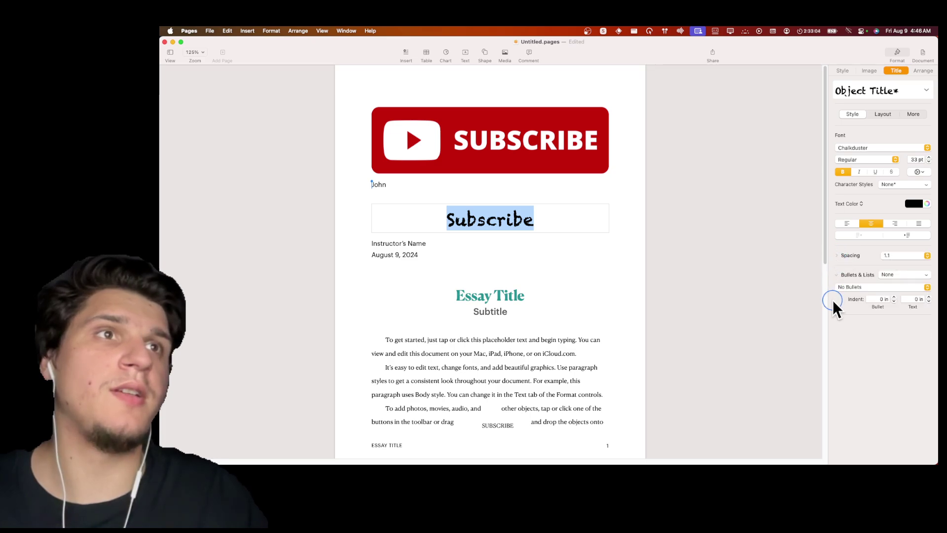
Give the Subscribe caption an image bullet and underline it.
{"action": "left_click", "coordinate": [884, 276]}
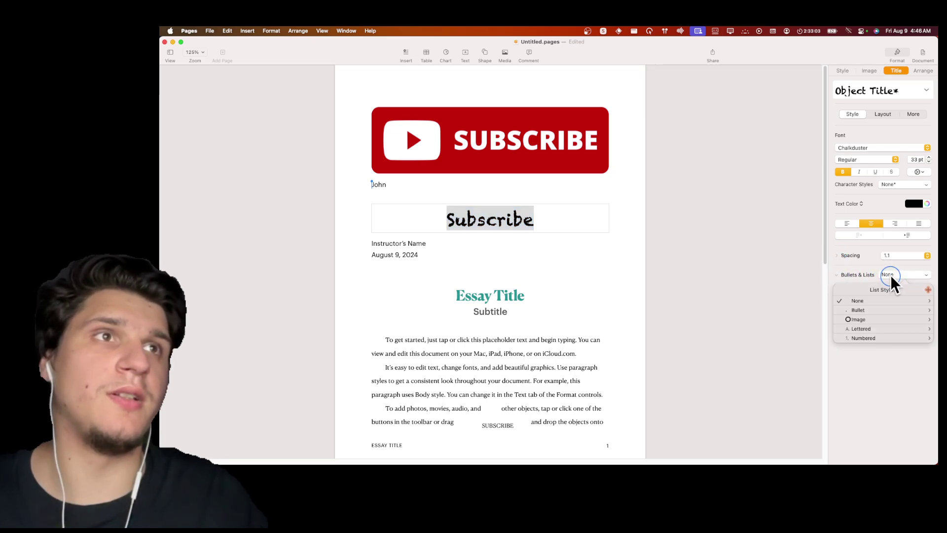
{"action": "left_click", "coordinate": [878, 301]}
{"action": "left_click", "coordinate": [863, 185]}
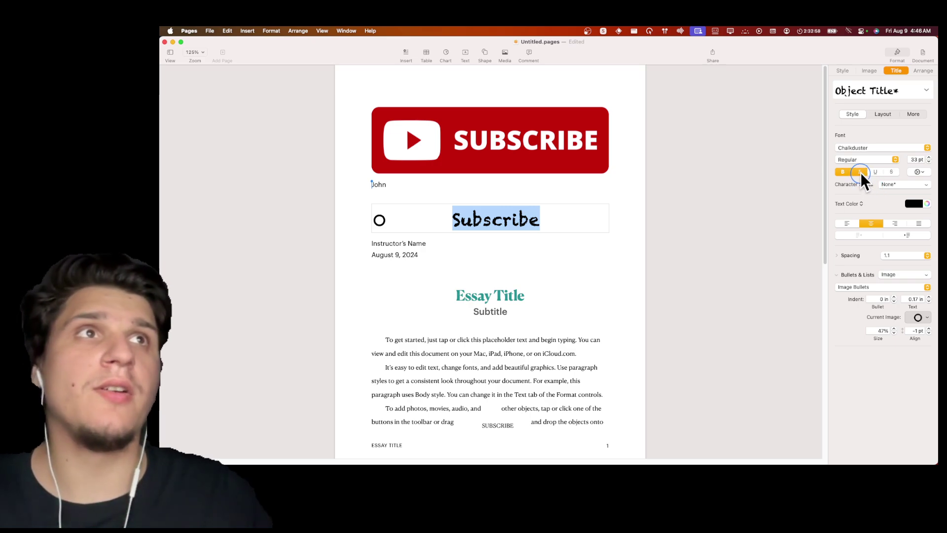
{"action": "left_click", "coordinate": [874, 173]}
{"action": "left_click", "coordinate": [924, 171]}
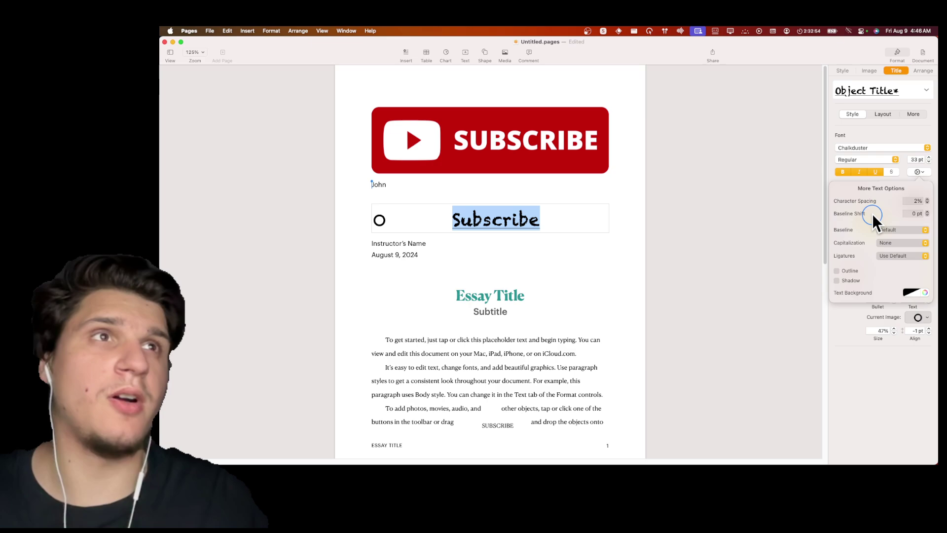
Make the caption all capitals with a yellow text outline.
{"action": "left_click", "coordinate": [885, 239]}
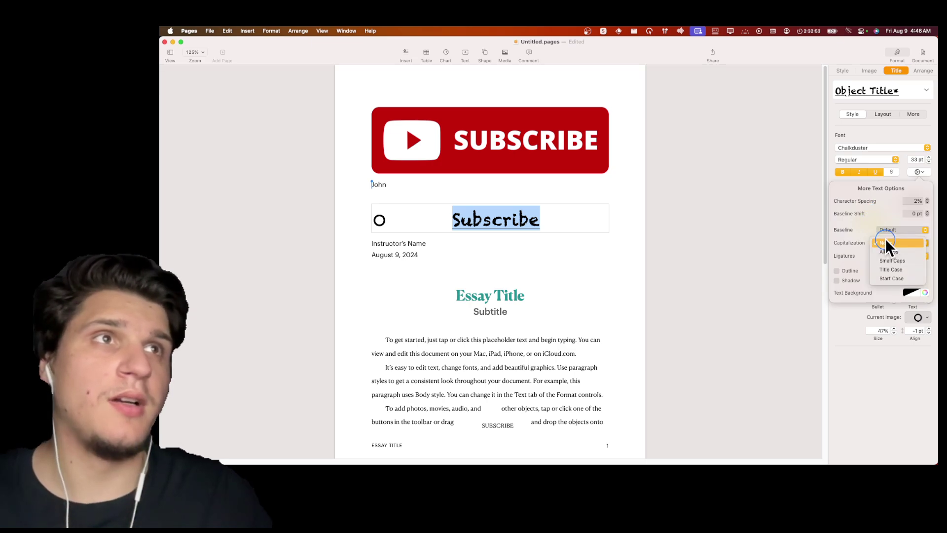
{"action": "left_click", "coordinate": [909, 251]}
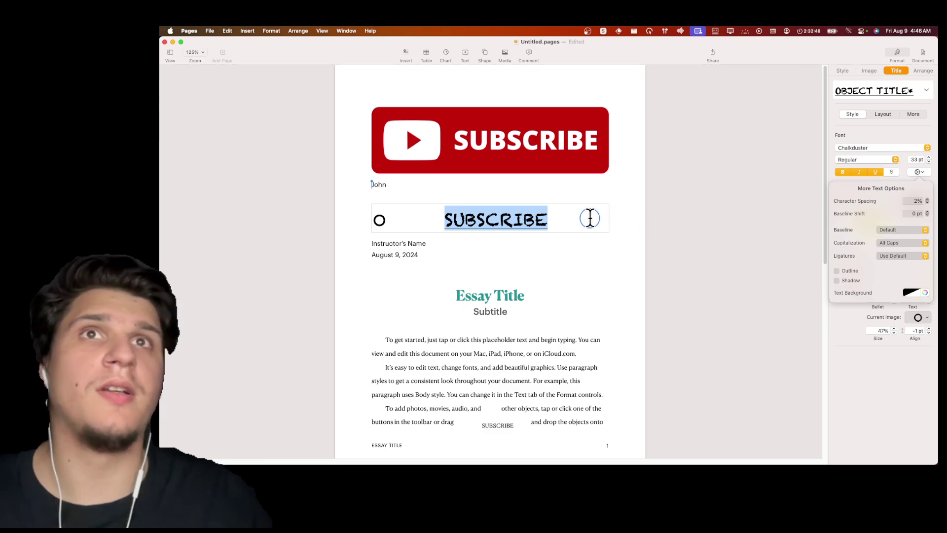
{"action": "left_click", "coordinate": [836, 280]}
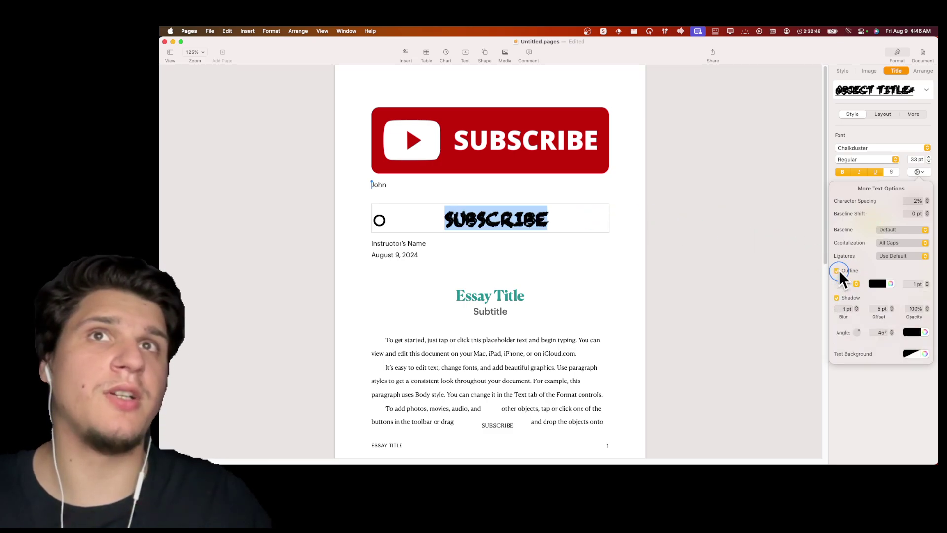
{"action": "left_click", "coordinate": [877, 284]}
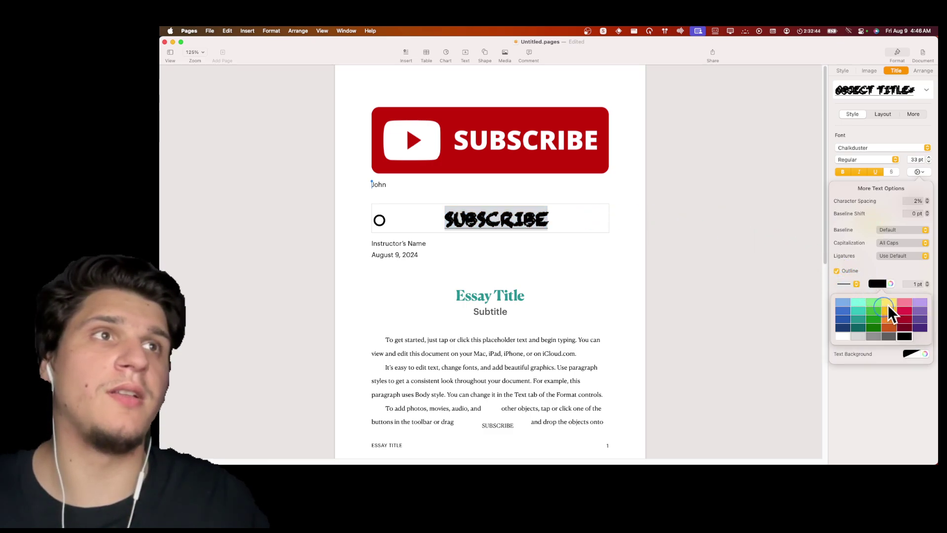
{"action": "left_click", "coordinate": [888, 305]}
Try a dashed outline and a shadow, then remove both from the caption.
{"action": "left_click", "coordinate": [874, 283]}
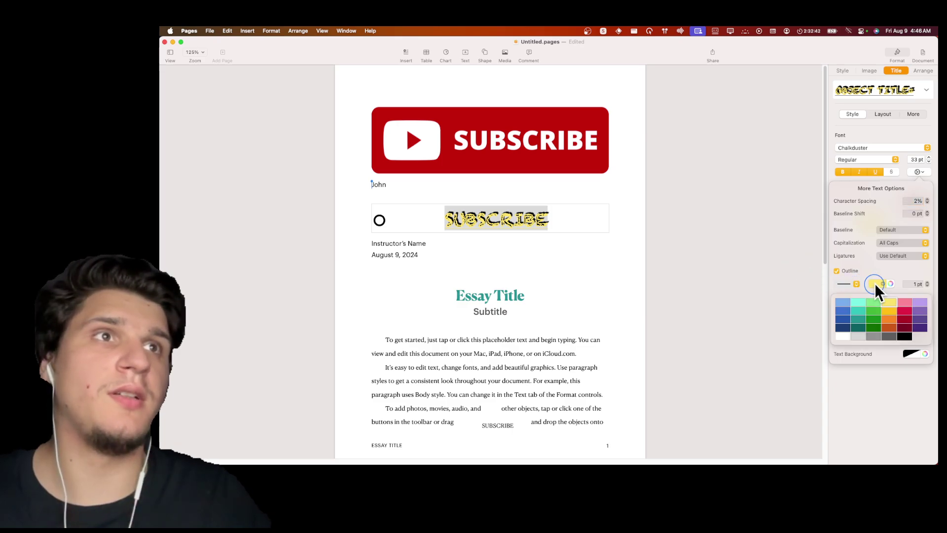
{"action": "left_click", "coordinate": [854, 299]}
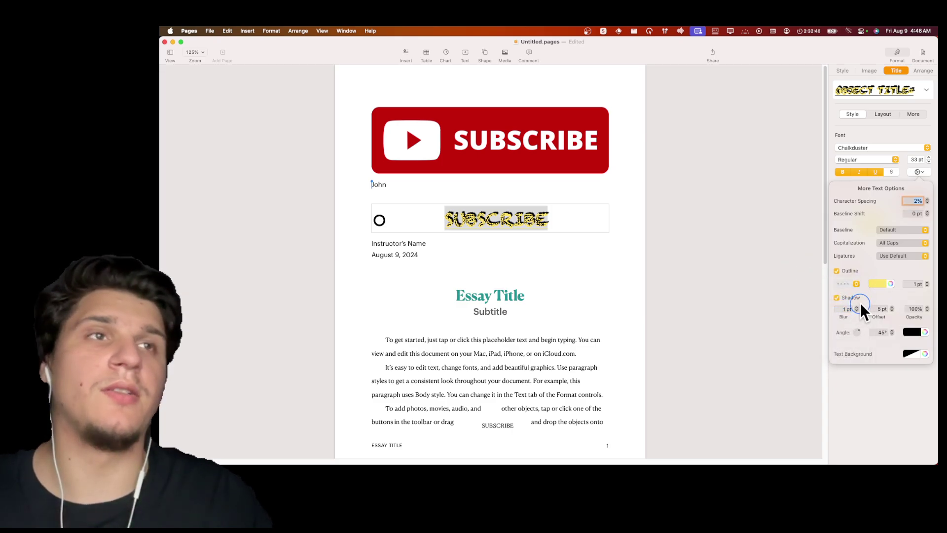
{"action": "left_click", "coordinate": [838, 297]}
{"action": "left_click", "coordinate": [838, 271]}
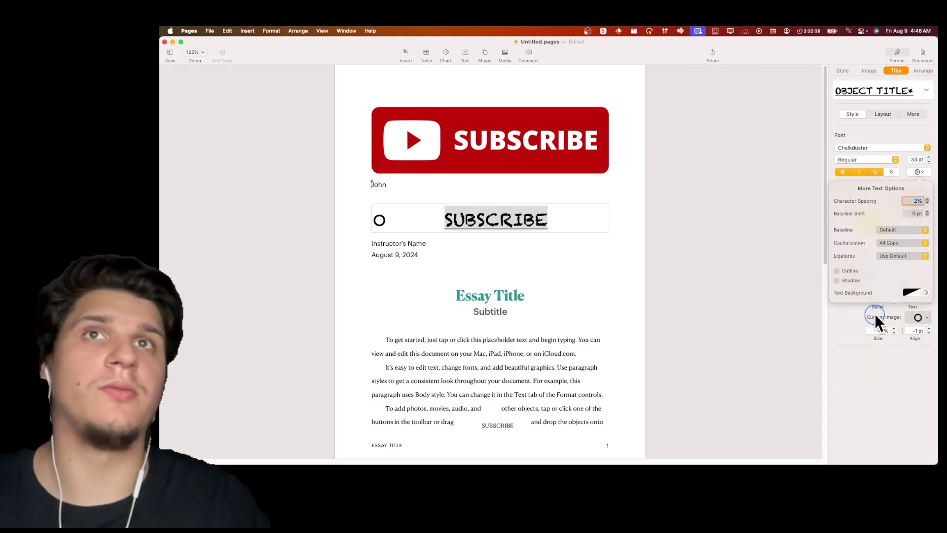
{"action": "left_click", "coordinate": [567, 217]}
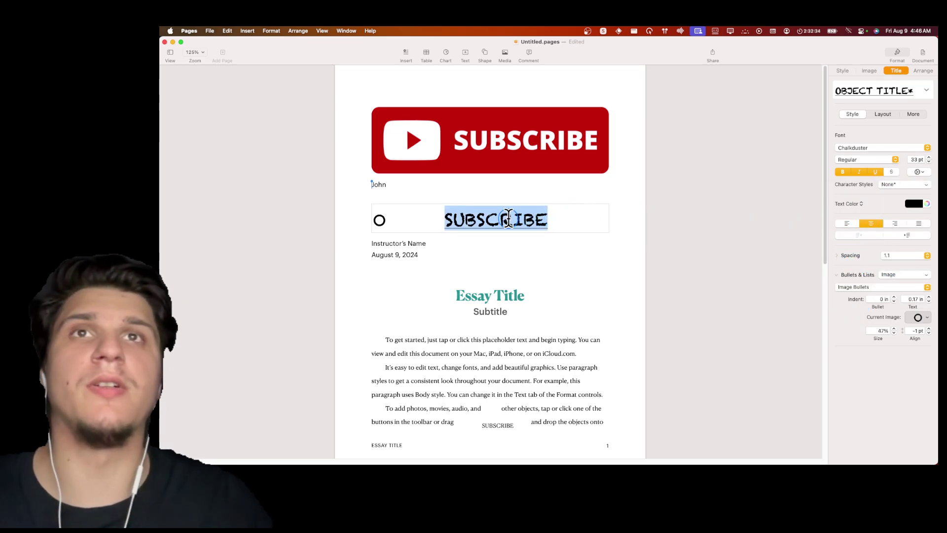
Cut the SUBSCRIBE title and paste it back, undoing one extra copy.
{"action": "left_click", "coordinate": [572, 215]}
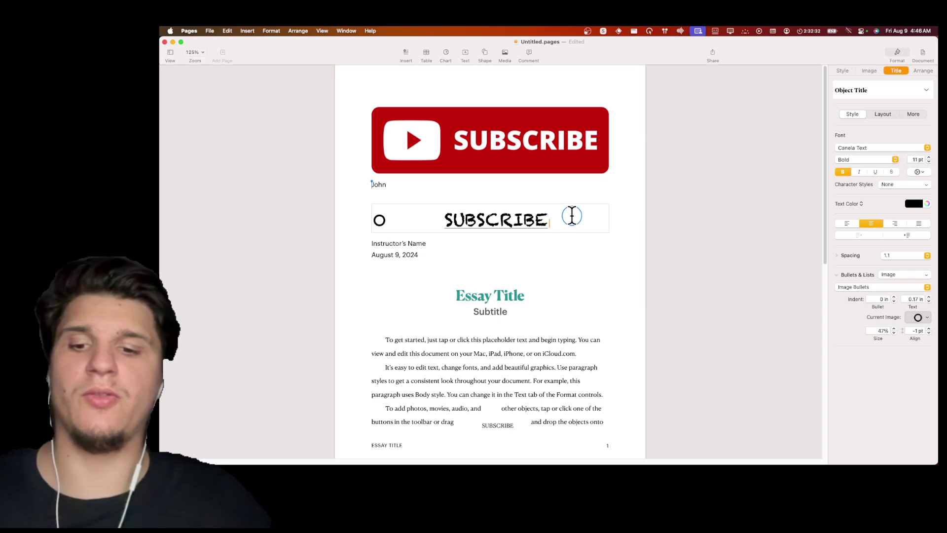
{"action": "key", "text": "super+a"}
{"action": "key", "text": "super+x"}
{"action": "key", "text": "super+v"}
{"action": "key", "text": "super+v"}
{"action": "key", "text": "super+v"}
{"action": "key", "text": "super+v"}
{"action": "key", "text": "super+v"}
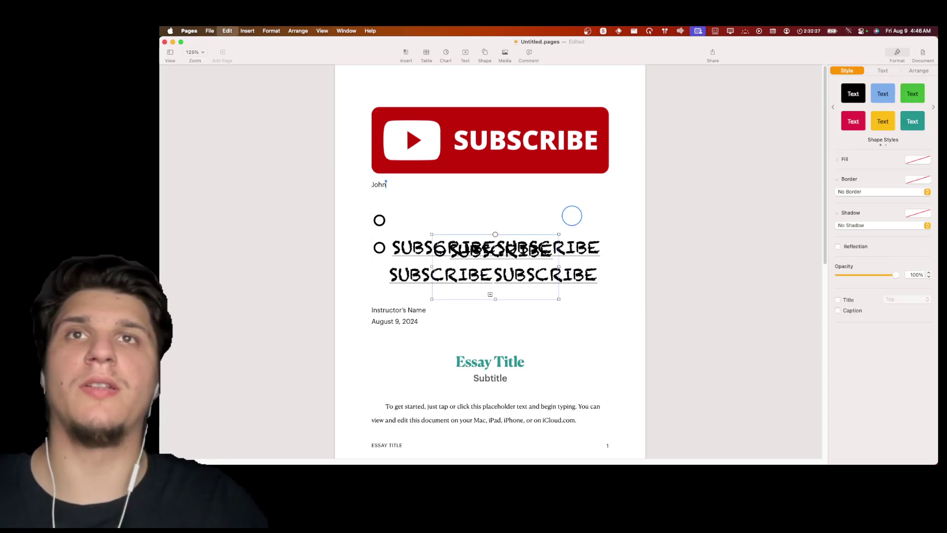
{"action": "key", "text": "super+z"}
Copy the title text and paste it into more SUBSCRIBE bullet lines, undoing extras.
{"action": "key", "text": "super+a"}
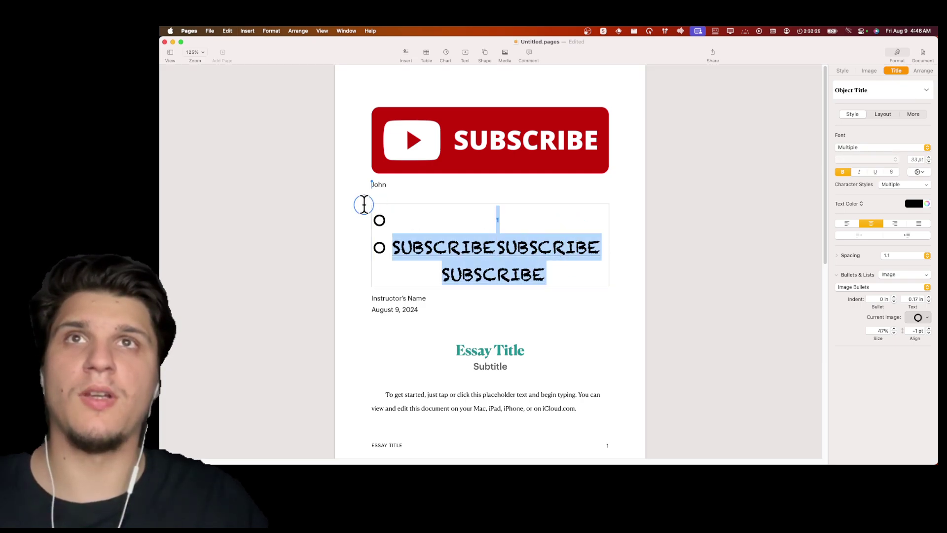
{"action": "key", "text": "super+c"}
{"action": "key", "text": "Right"}
{"action": "key", "text": "super+v"}
{"action": "key", "text": "super+v"}
{"action": "key", "text": "super+v"}
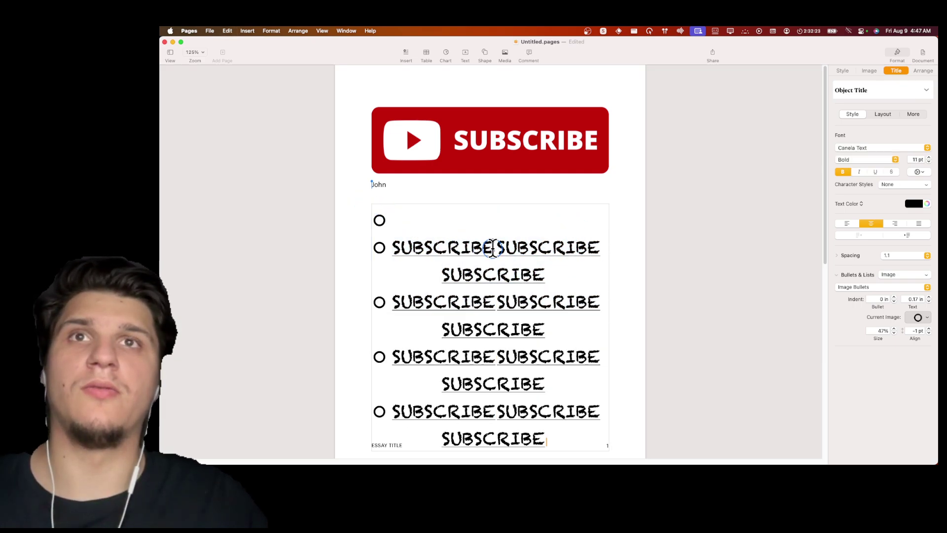
{"action": "key", "text": "super+z"}
{"action": "key", "text": "super+z"}
{"action": "key", "text": "super+z"}
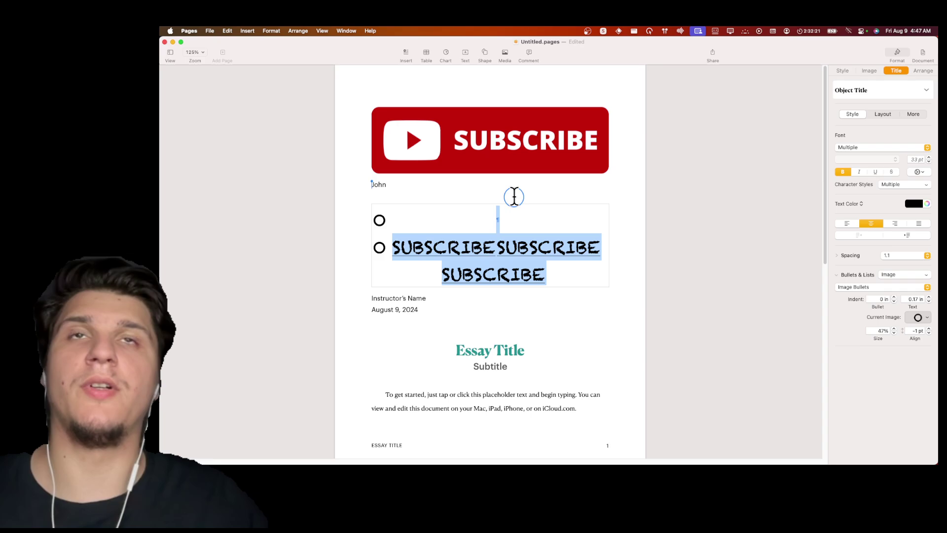
{"action": "key", "text": "Right"}
{"action": "key", "text": "super+v"}
{"action": "key", "text": "super+v"}
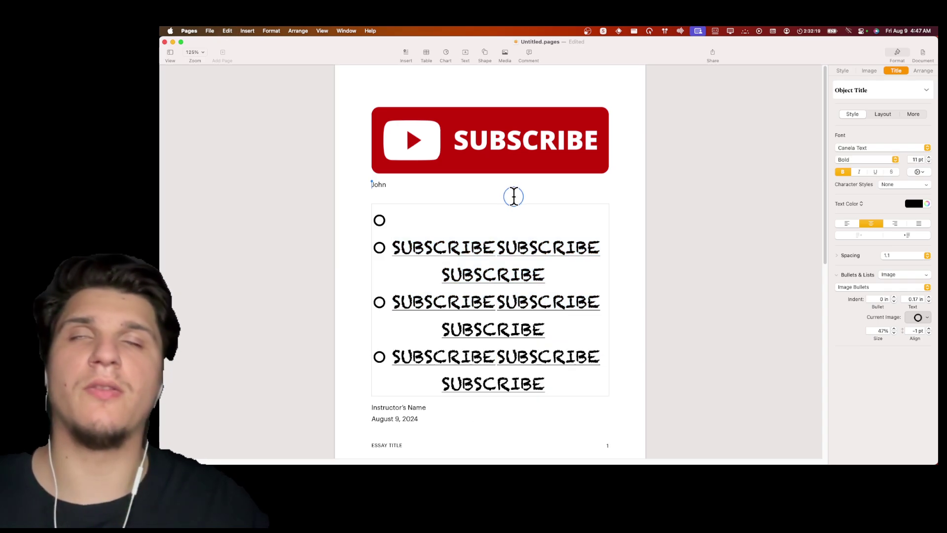
Move the Subscribe image to the top-left of the page.
{"action": "mouse_move", "coordinate": [483, 138]}
{"action": "left_mouse_down"}
{"action": "mouse_move", "coordinate": [530, 147]}
{"action": "mouse_move", "coordinate": [481, 211]}
{"action": "mouse_move", "coordinate": [488, 178]}
{"action": "mouse_move", "coordinate": [385, 158]}
{"action": "left_mouse_up"}
{"action": "left_click_drag", "start_coordinate": [438, 127], "coordinate": [385, 131]}
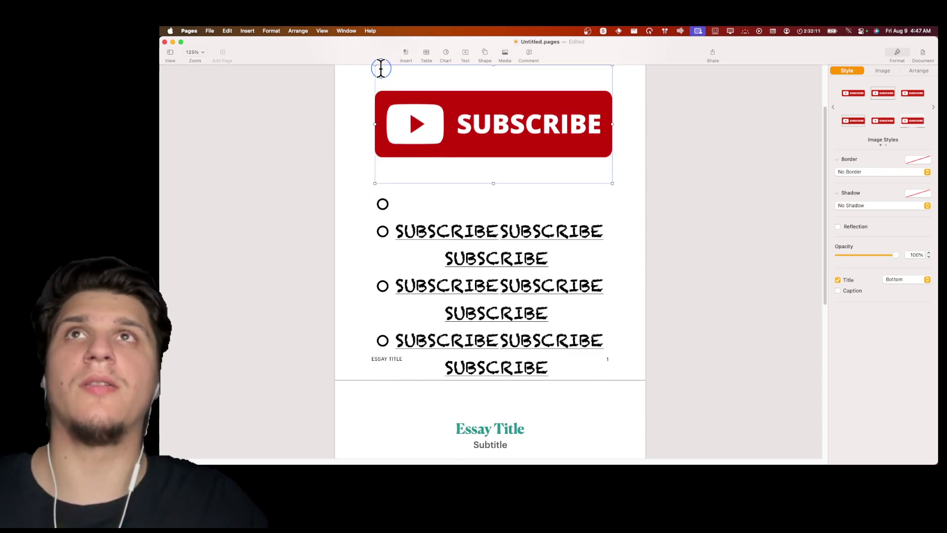
{"action": "left_click", "coordinate": [613, 181]}
{"action": "left_click", "coordinate": [611, 180]}
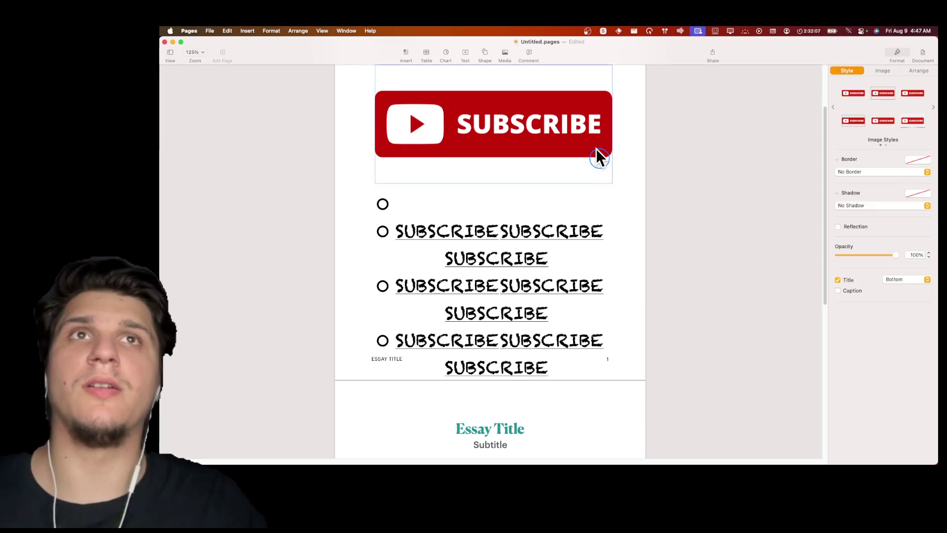
{"action": "scroll", "coordinate": [599, 157], "scroll_direction": "up", "scroll_amount": 3}
Shrink the Subscribe image by a corner handle, then undo the title layout change.
{"action": "left_click", "coordinate": [655, 141]}
{"action": "left_click", "coordinate": [603, 122]}
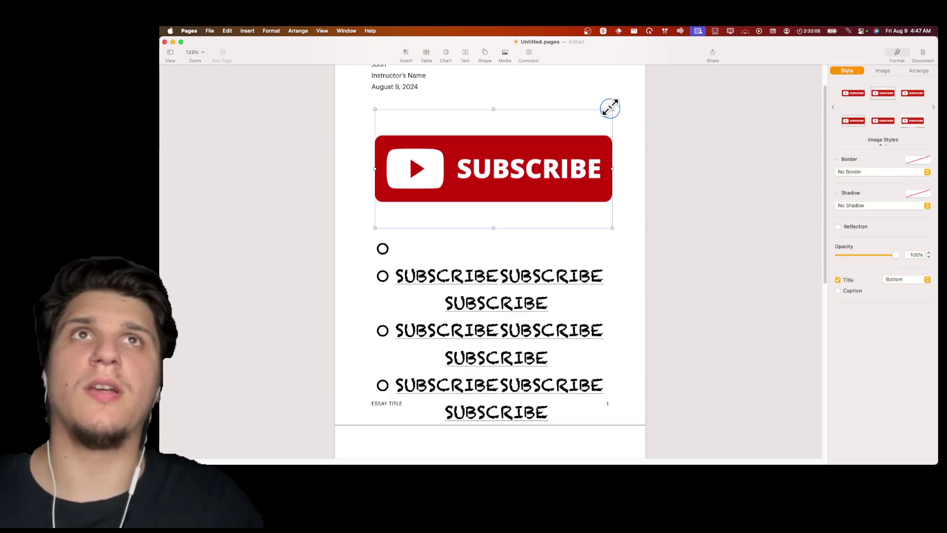
{"action": "mouse_move", "coordinate": [609, 109]}
{"action": "left_mouse_down"}
{"action": "mouse_move", "coordinate": [408, 220]}
{"action": "mouse_move", "coordinate": [448, 207]}
{"action": "left_mouse_up"}
{"action": "left_click", "coordinate": [448, 192]}
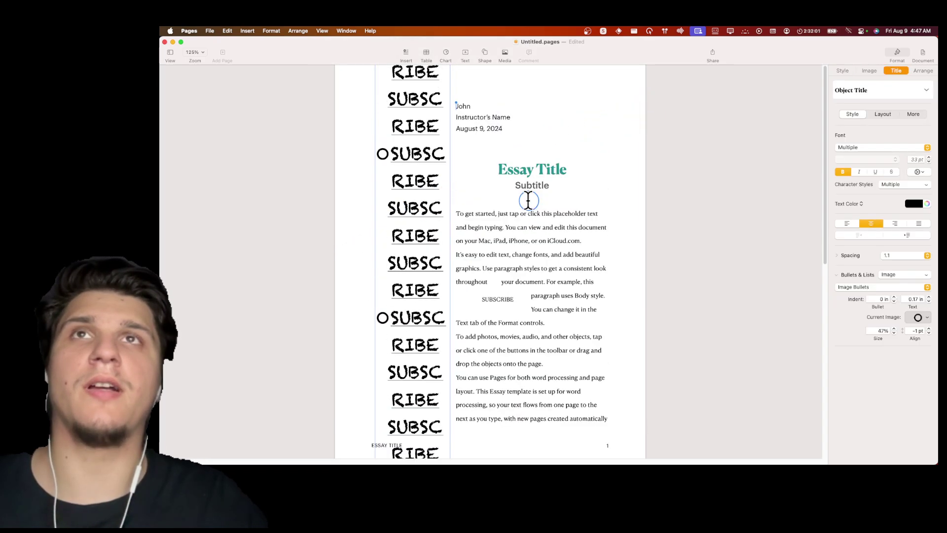
{"action": "double_click", "coordinate": [415, 207]}
{"action": "key", "text": "super+a"}
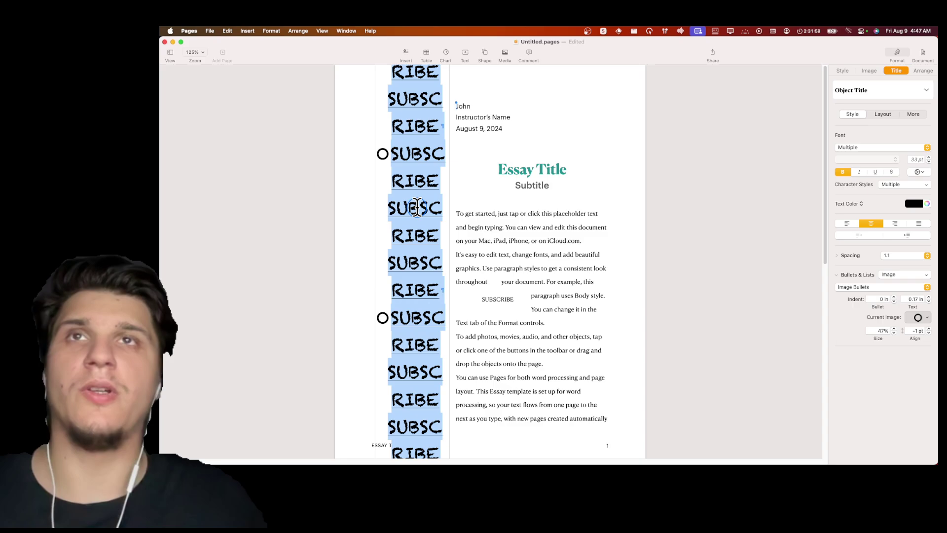
{"action": "key", "text": "super+z"}
{"action": "key", "text": "super+z"}
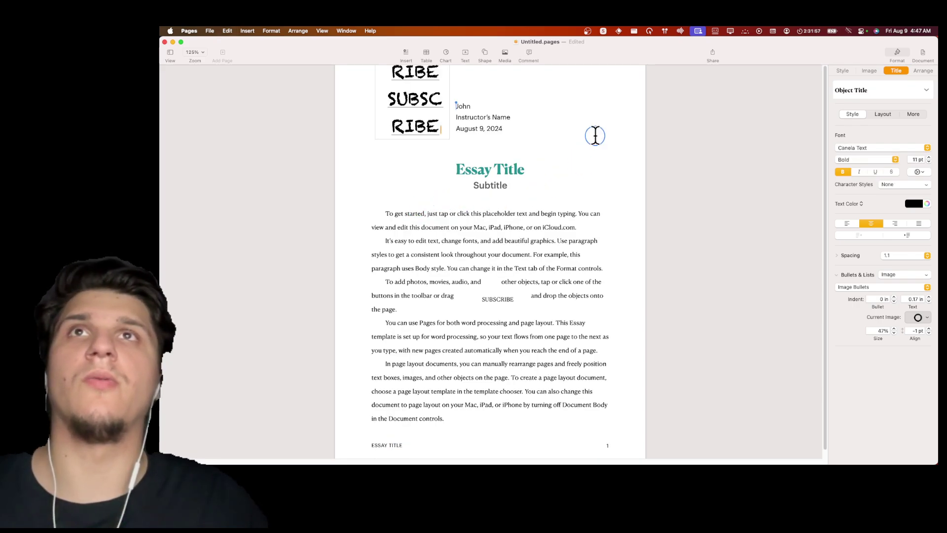
Move the image into the body text and reduce the SUBSCRIBE title's font size.
{"action": "mouse_move", "coordinate": [422, 103]}
{"action": "left_mouse_down"}
{"action": "mouse_move", "coordinate": [508, 231]}
{"action": "mouse_move", "coordinate": [446, 269]}
{"action": "mouse_move", "coordinate": [503, 252]}
{"action": "left_mouse_up"}
{"action": "left_click", "coordinate": [467, 308]}
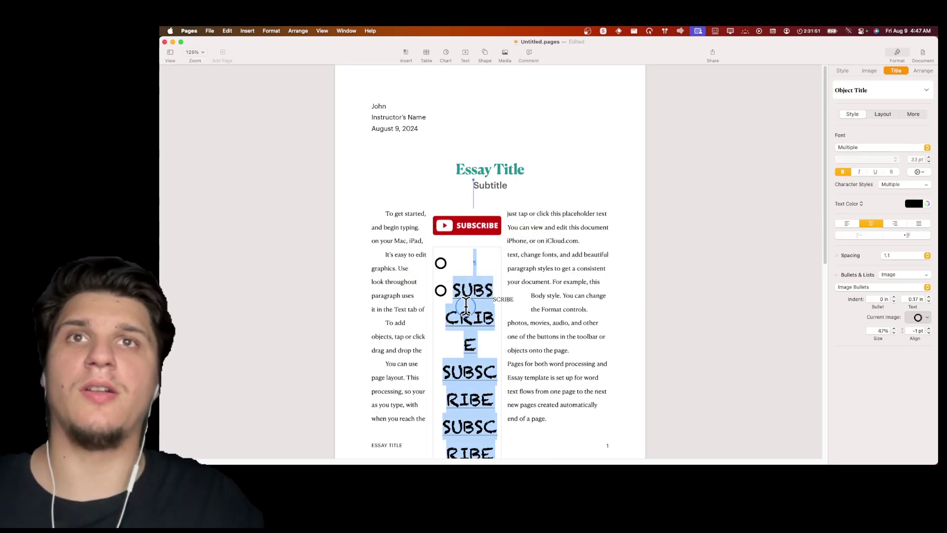
{"action": "left_click", "coordinate": [926, 162]}
{"action": "left_click", "coordinate": [926, 162]}
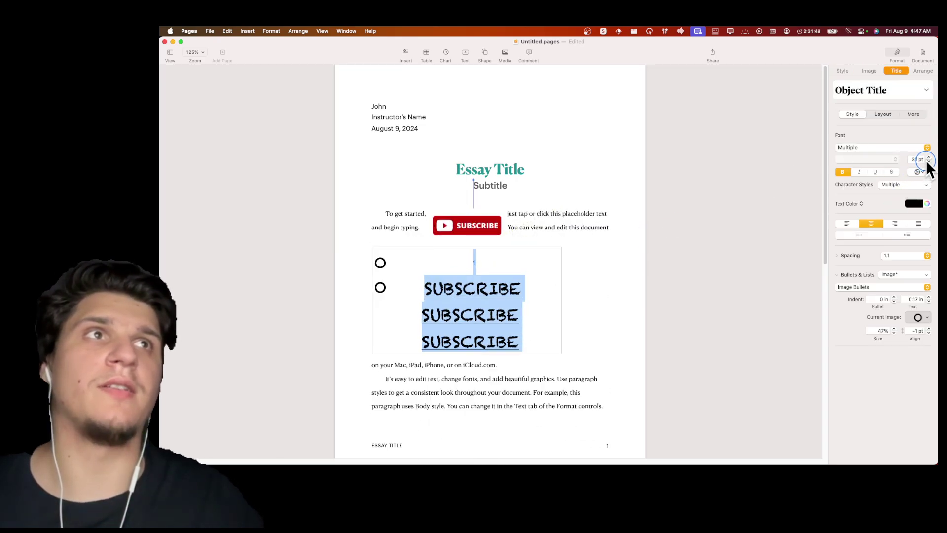
{"action": "left_click", "coordinate": [926, 163]}
{"action": "left_click", "coordinate": [926, 160]}
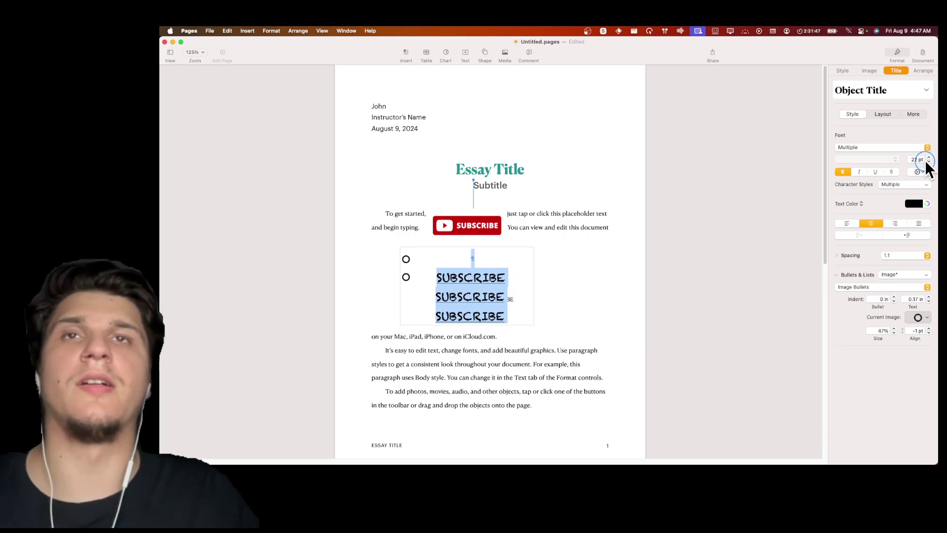
Reposition the image within the body and delete the stray SUBSCRIBE caption.
{"action": "mouse_move", "coordinate": [483, 224]}
{"action": "left_mouse_down"}
{"action": "mouse_move", "coordinate": [540, 204]}
{"action": "mouse_move", "coordinate": [444, 266]}
{"action": "left_mouse_up"}
{"action": "left_click", "coordinate": [499, 298]}
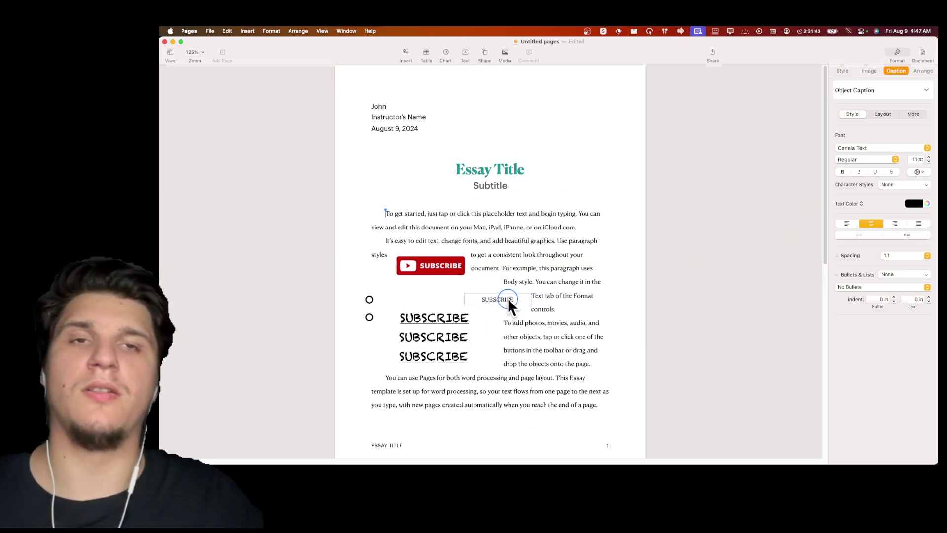
{"action": "key", "text": "Delete"}
Drag the Subscribe image and title to the middle of the second paragraph.
{"action": "left_click", "coordinate": [509, 299]}
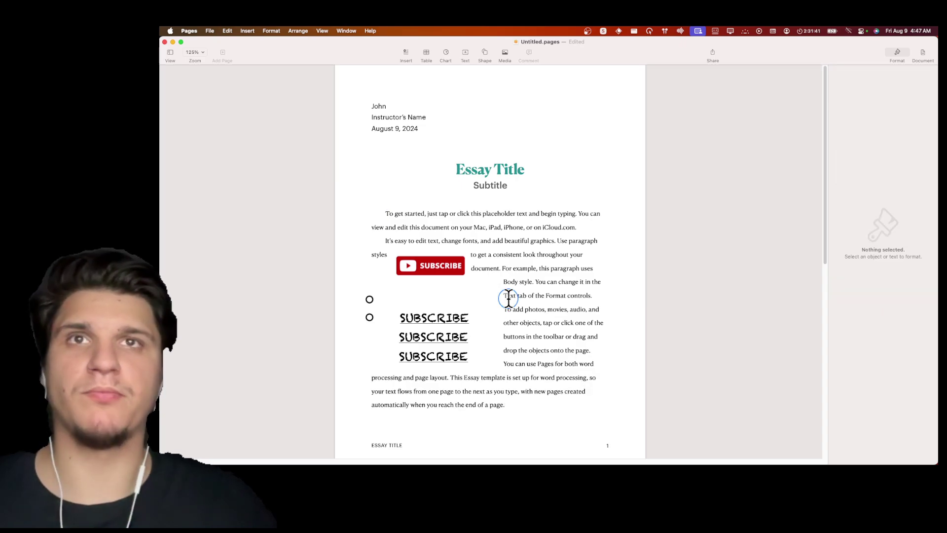
{"action": "left_click_drag", "start_coordinate": [455, 267], "coordinate": [571, 244]}
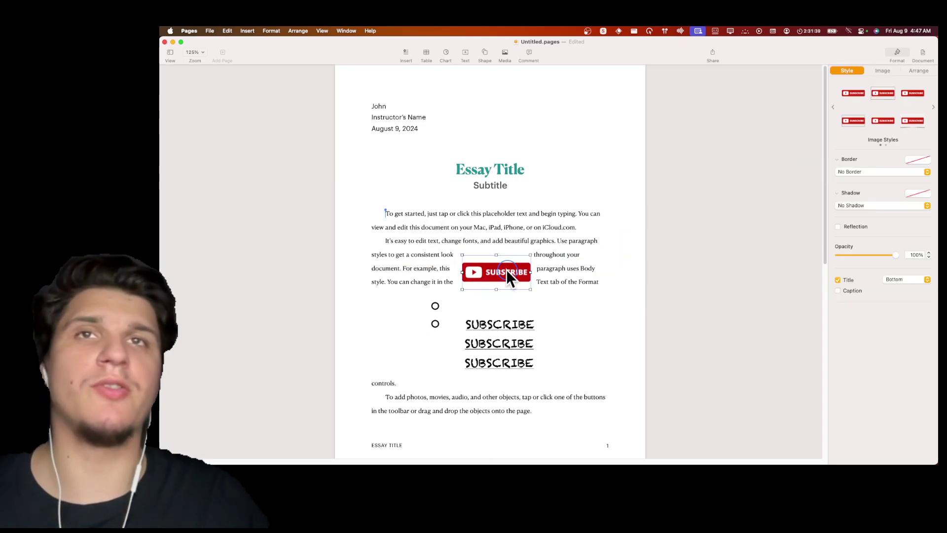
{"action": "left_click_drag", "start_coordinate": [506, 269], "coordinate": [517, 283]}
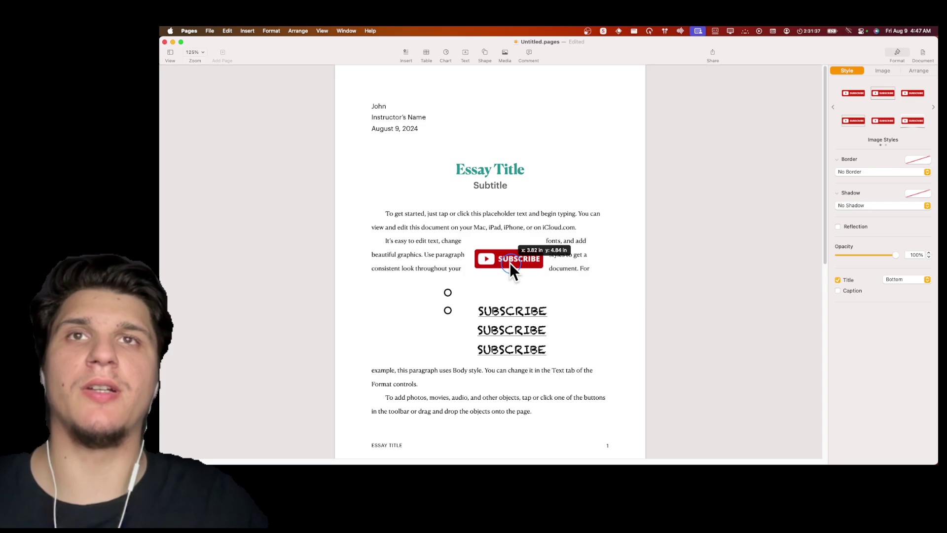
{"action": "mouse_move", "coordinate": [518, 288]}
{"action": "left_mouse_down"}
{"action": "mouse_move", "coordinate": [480, 244]}
{"action": "mouse_move", "coordinate": [482, 265]}
{"action": "left_mouse_up"}
Set the Subscribe image's text wrap to Around in the Arrange tab.
{"action": "left_click", "coordinate": [910, 71]}
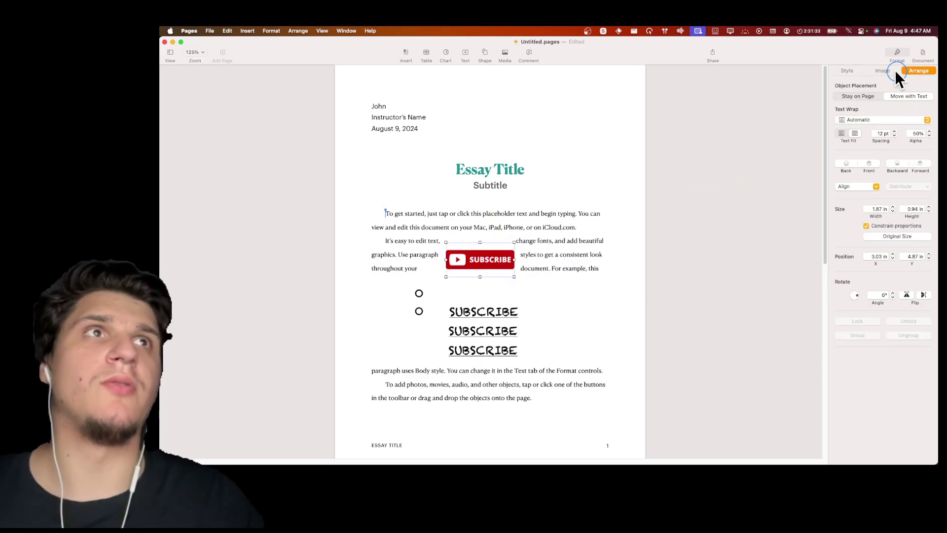
{"action": "left_click", "coordinate": [918, 70]}
{"action": "left_click", "coordinate": [870, 118]}
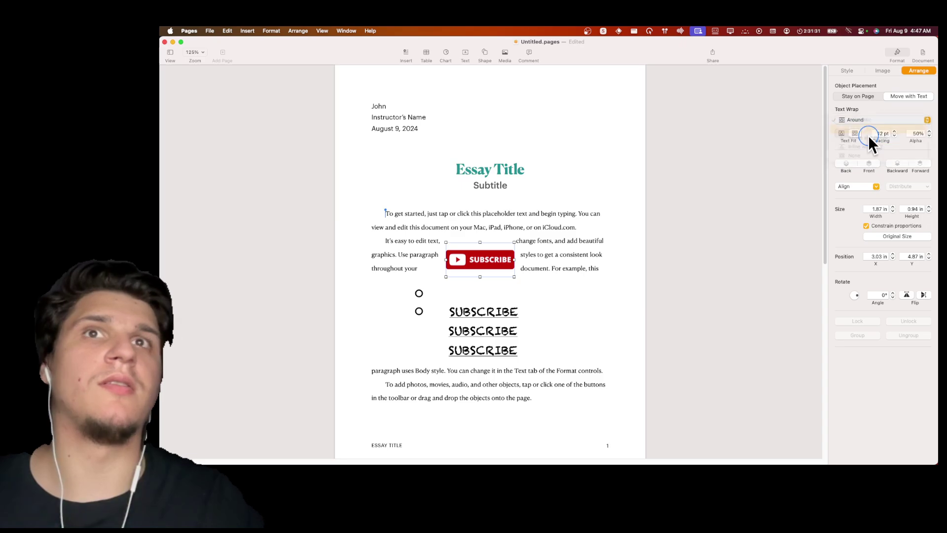